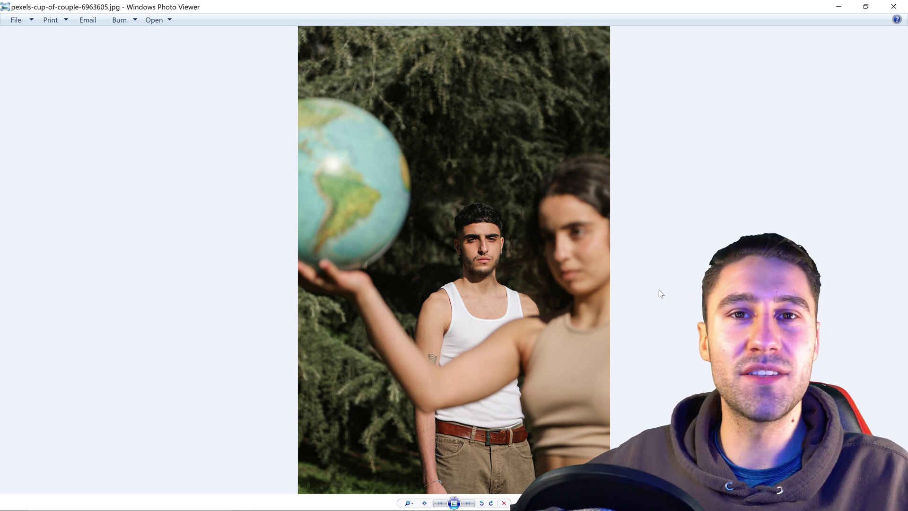
Leave Windows Photo Viewer for the DALL·E page already open in Chrome
click(365, 499)
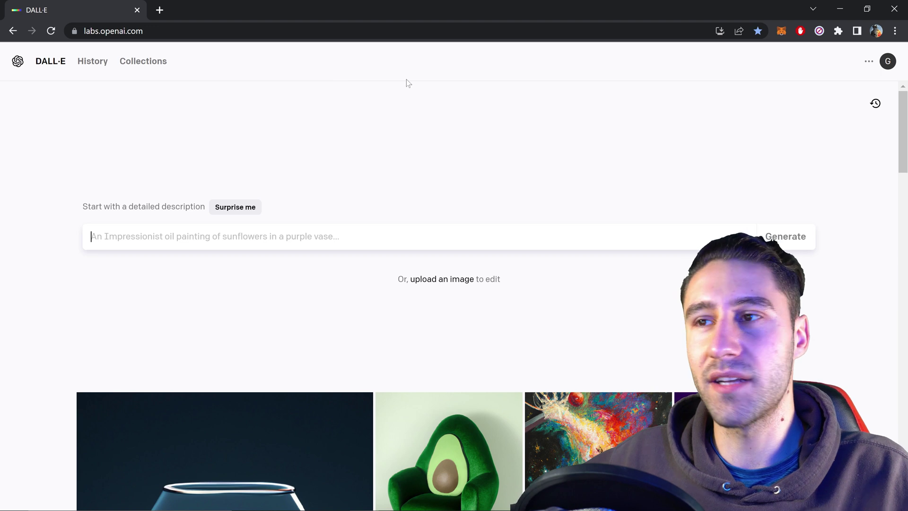
Upload the pexels couple-with-globe photo from the 'remove unwante people with ai' folder
click(447, 279)
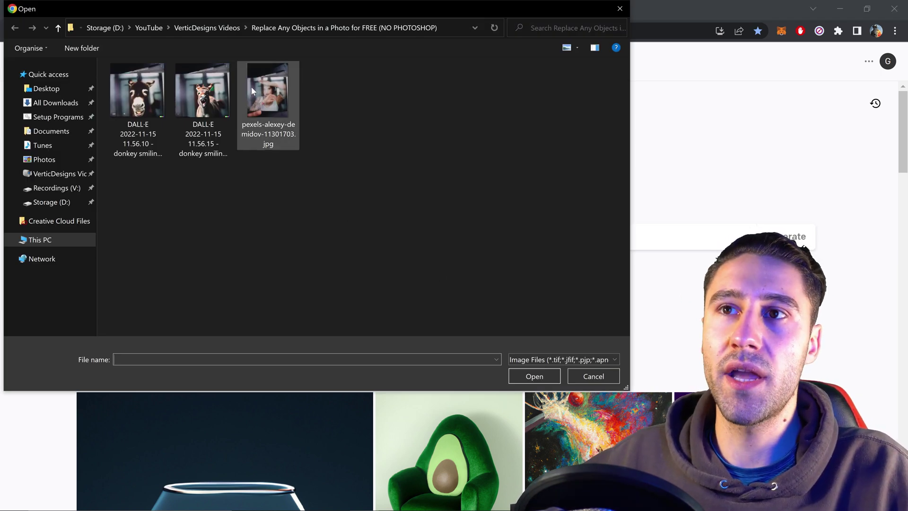
click(213, 27)
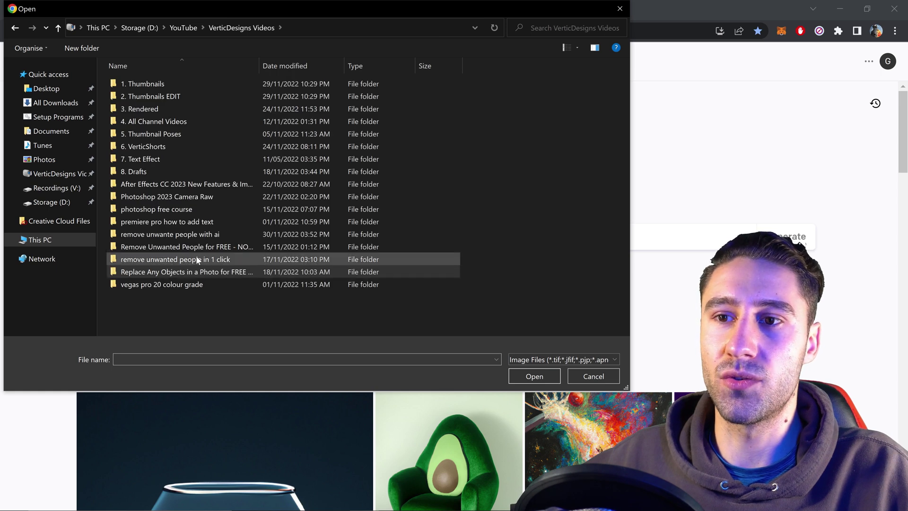
double_click(196, 235)
click(157, 80)
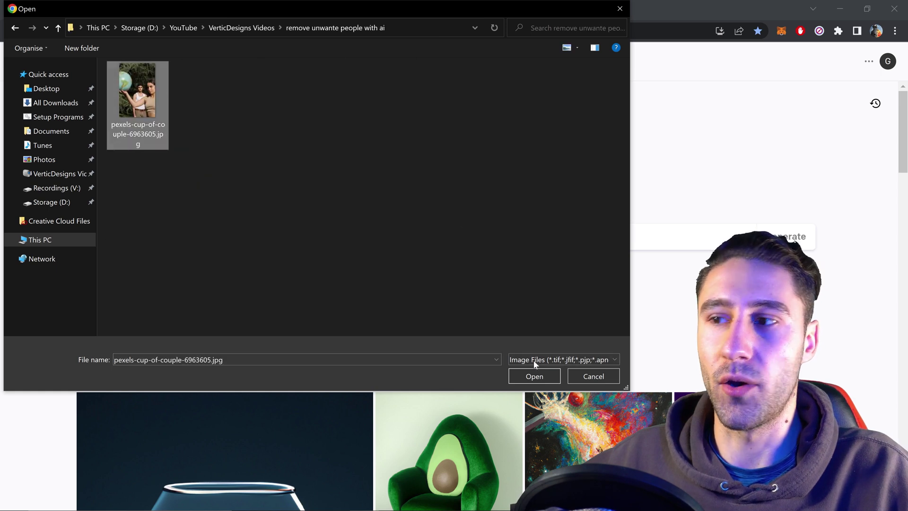
click(536, 377)
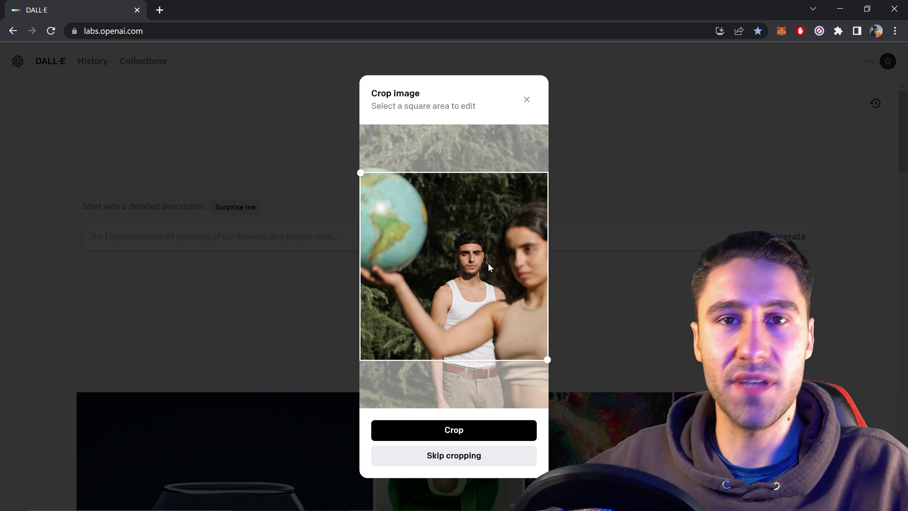
Crop the photo to a slightly lower square and open it in the image editor
drag(488, 263, 490, 292)
click(455, 434)
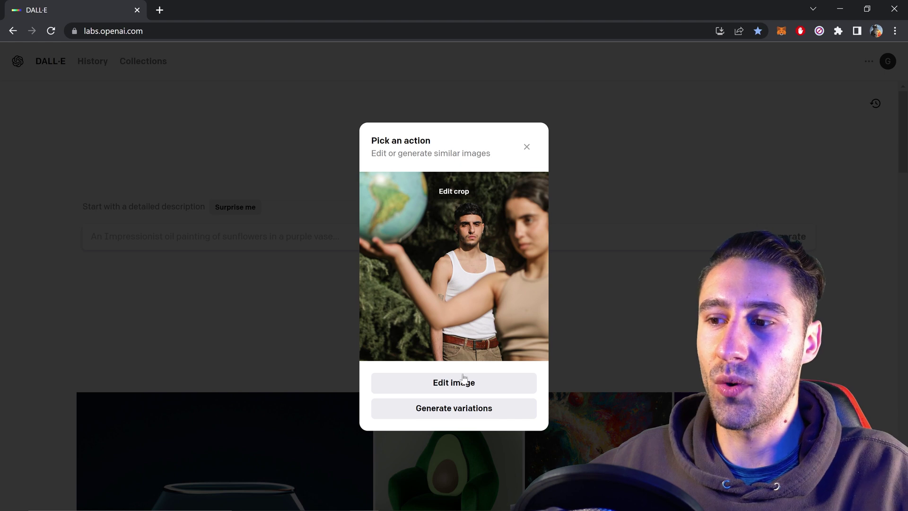
click(463, 385)
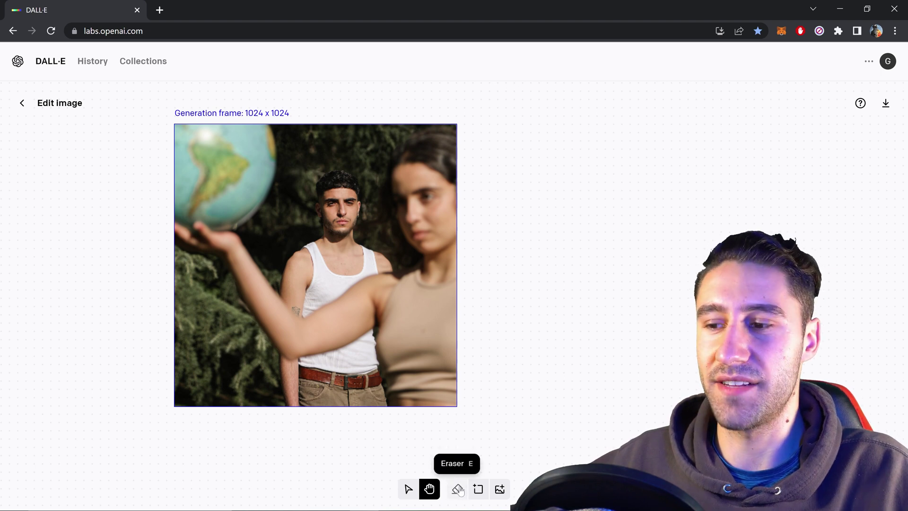
Erase the globe, the woman's arm across the man, and the woman on the right
click(458, 488)
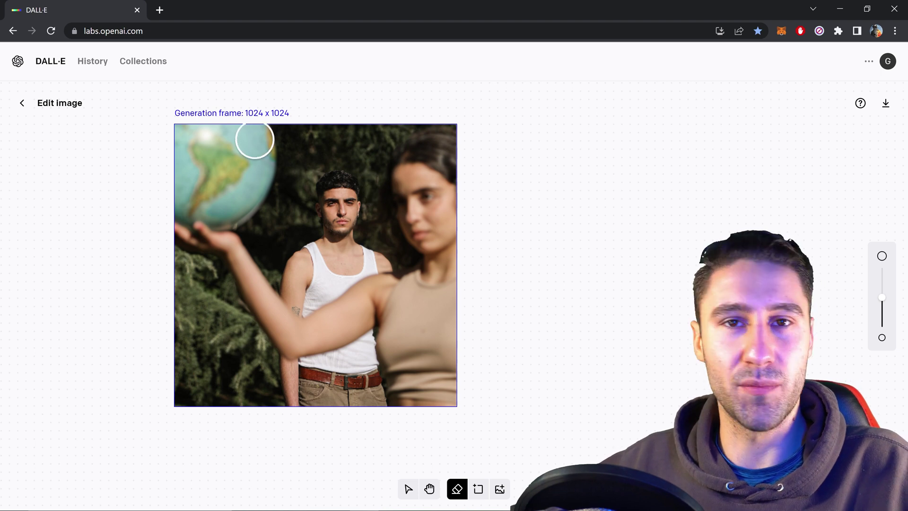
mouse_move(171, 139)
mouse_down()
mouse_move(252, 139)
mouse_move(188, 163)
mouse_move(220, 178)
mouse_up()
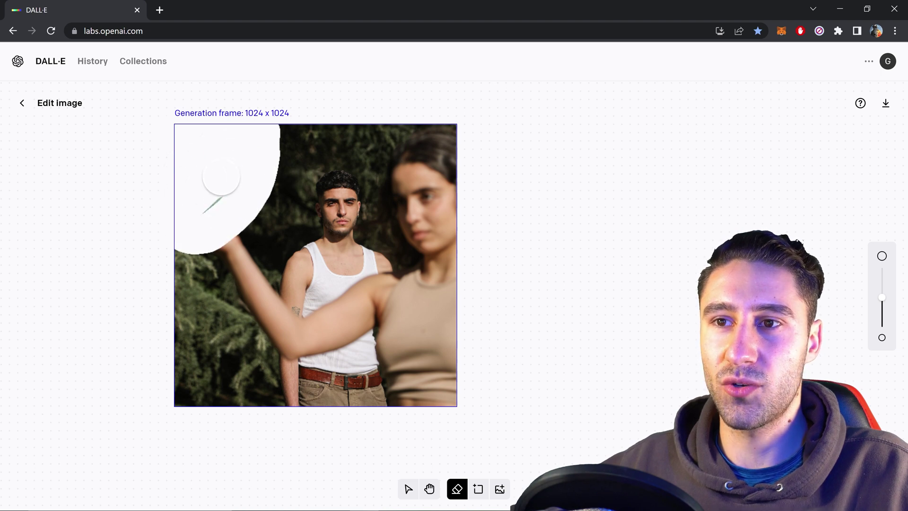
mouse_move(194, 220)
mouse_down()
mouse_move(298, 341)
mouse_move(335, 327)
mouse_move(408, 196)
mouse_move(422, 146)
mouse_move(451, 151)
mouse_move(434, 196)
mouse_up()
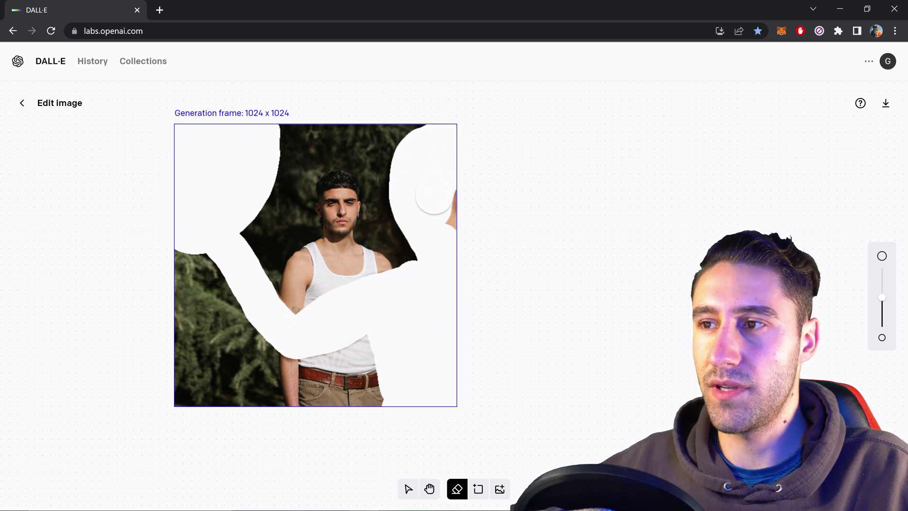
drag(448, 260, 434, 268)
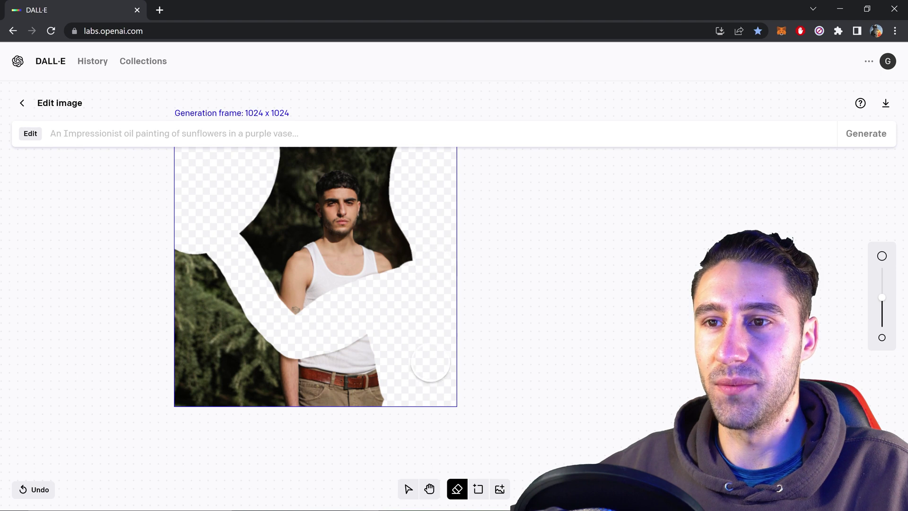
Generate edits of the erased areas with the prompt 'remove woman from photo'
click(429, 489)
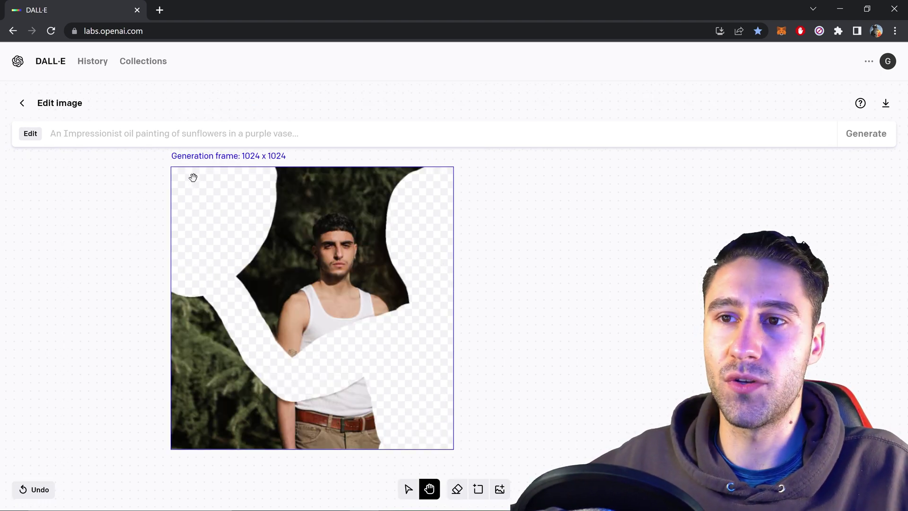
click(125, 123)
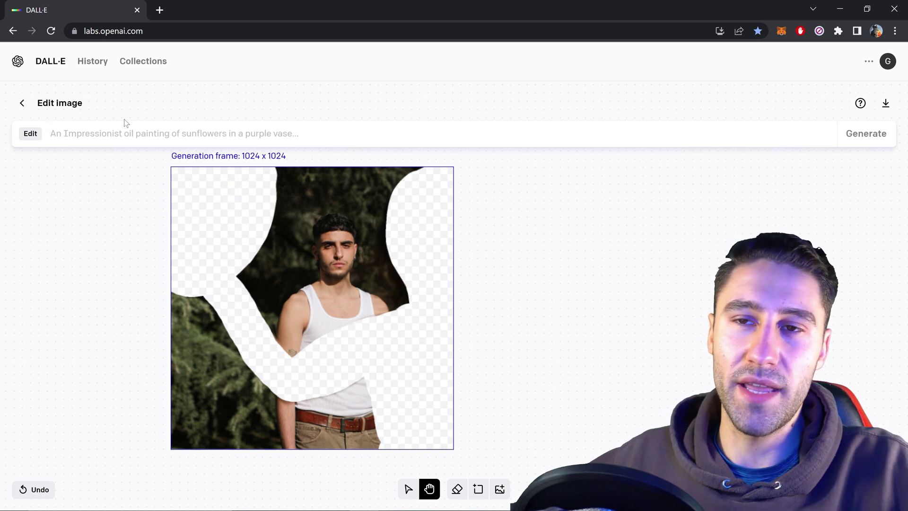
text(remov)
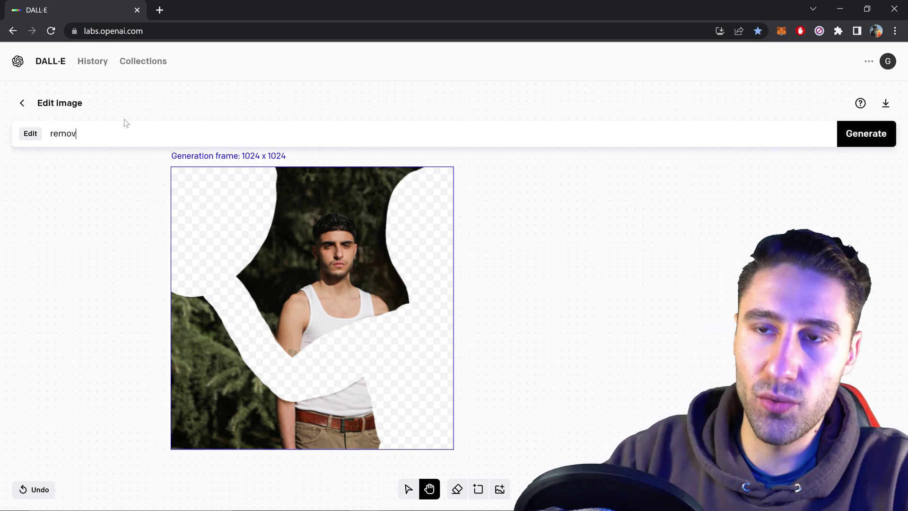
text(e woman from ph)
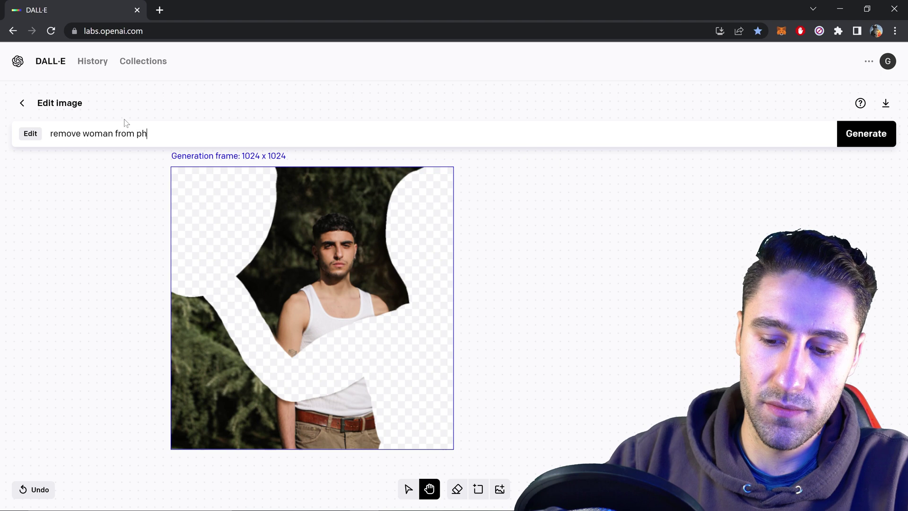
text(oto)
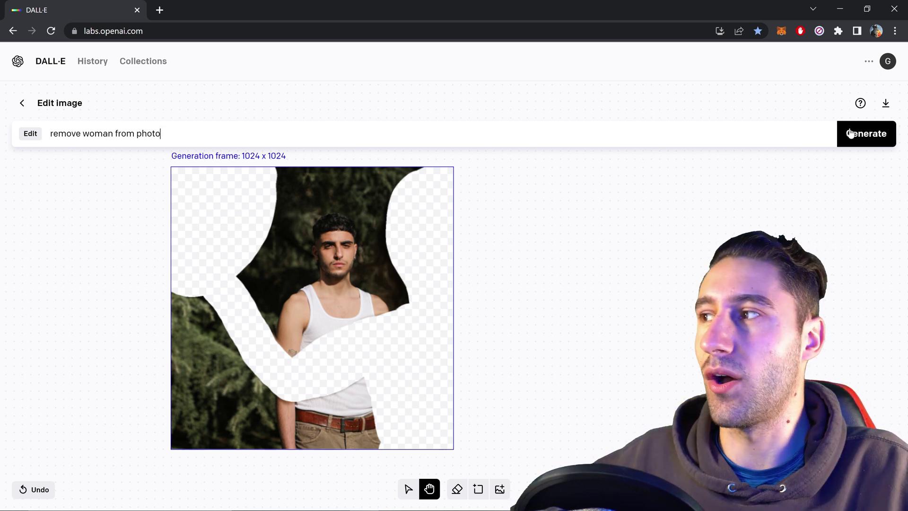
click(857, 135)
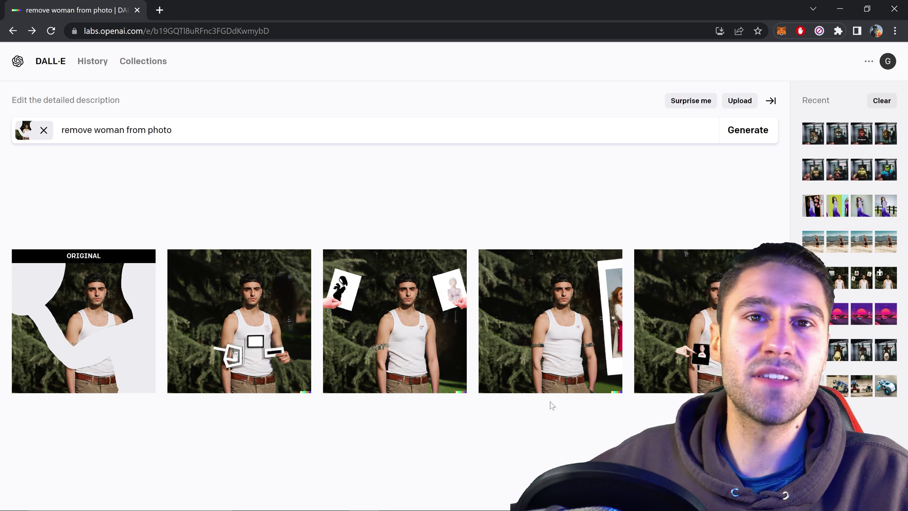
Open the third result from the newer batch of woman-removal results
click(861, 279)
mouse_move(394, 321)
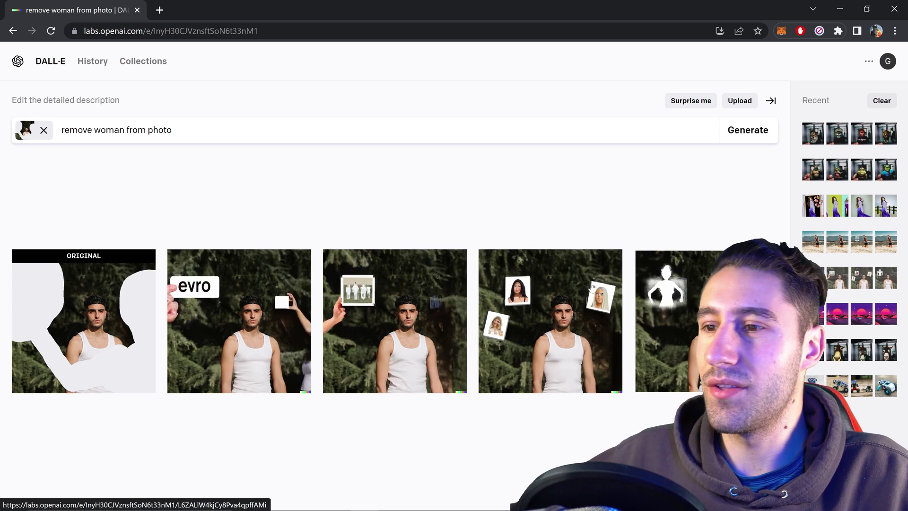
click(410, 323)
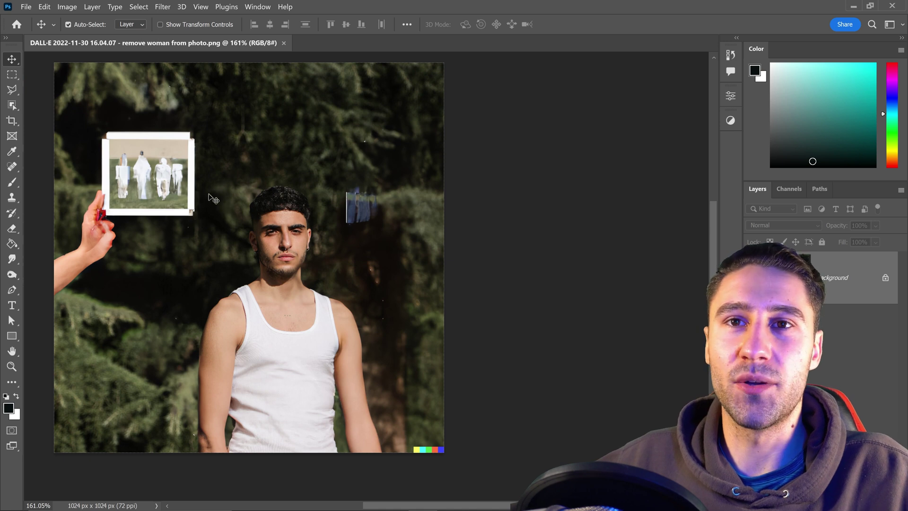
Lasso the blue smudge right of the man's head and fill it with background
click(11, 91)
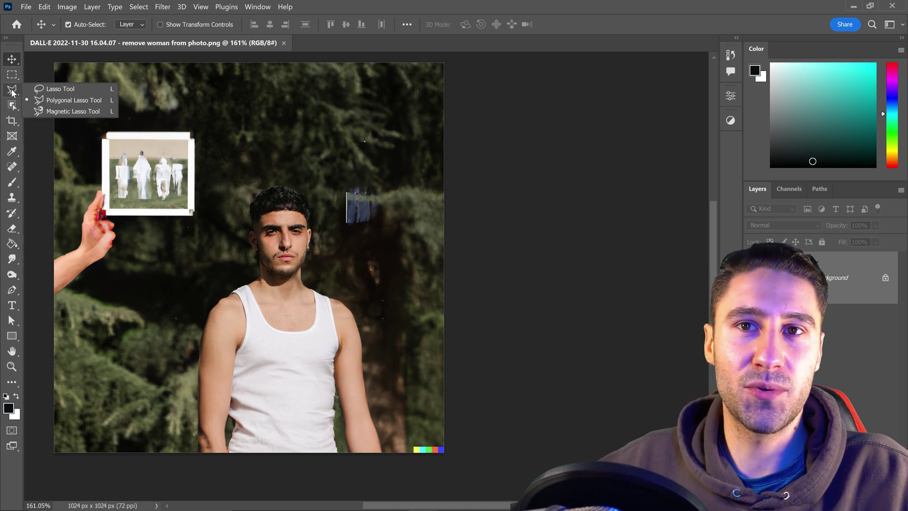
click(61, 89)
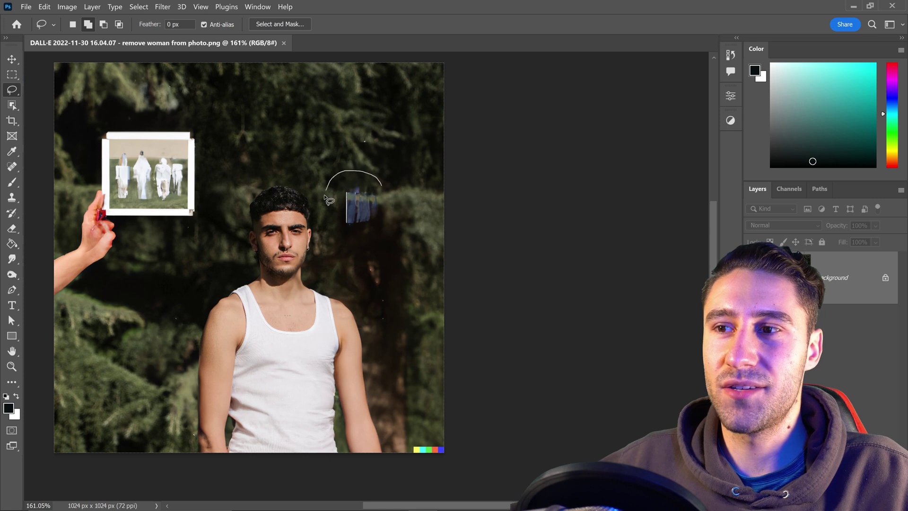
drag(344, 241, 396, 199)
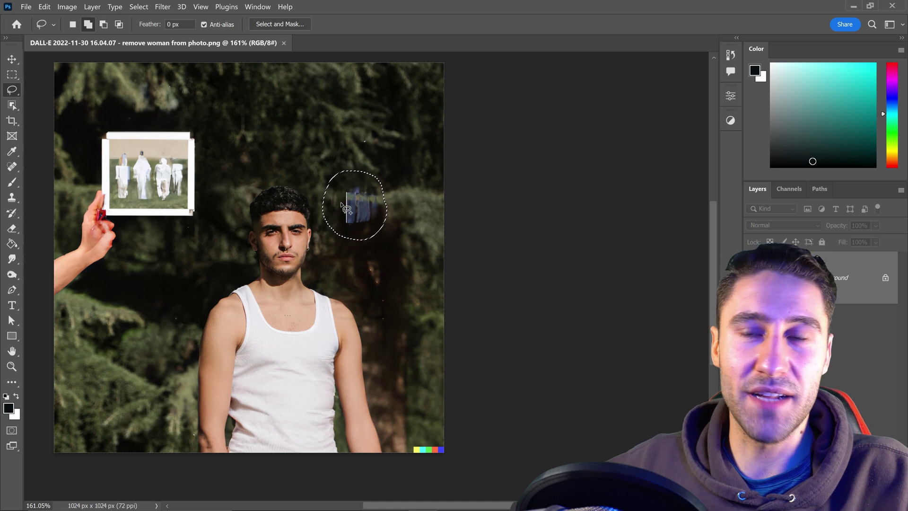
right_click(358, 204)
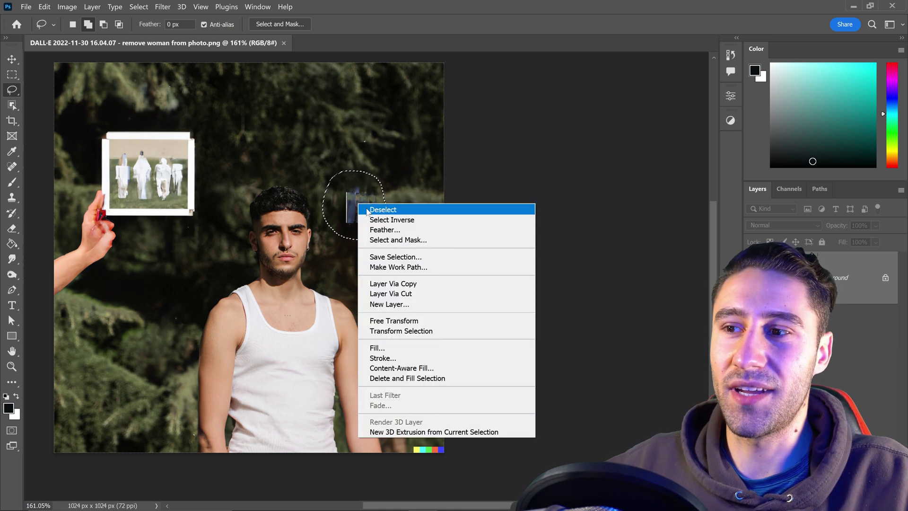
click(438, 378)
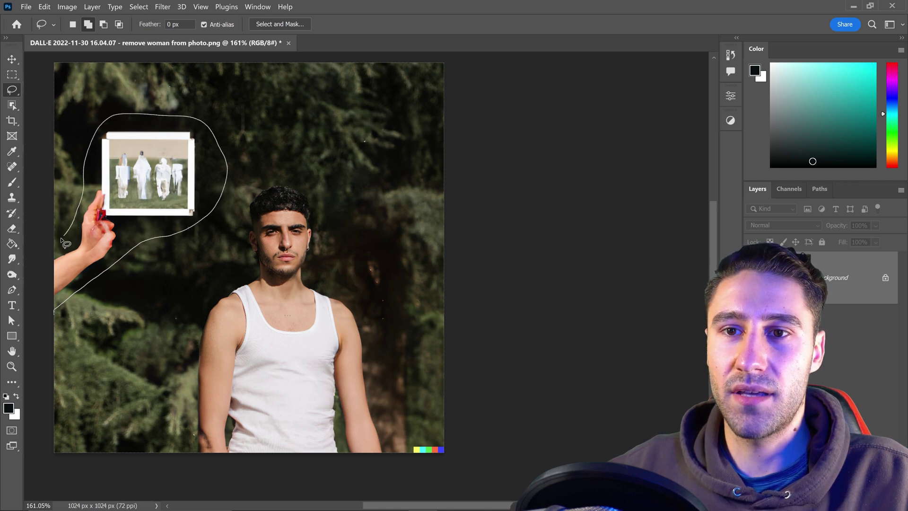
Lasso the hand and held photo on the left and fill them with trees
drag(64, 243, 54, 256)
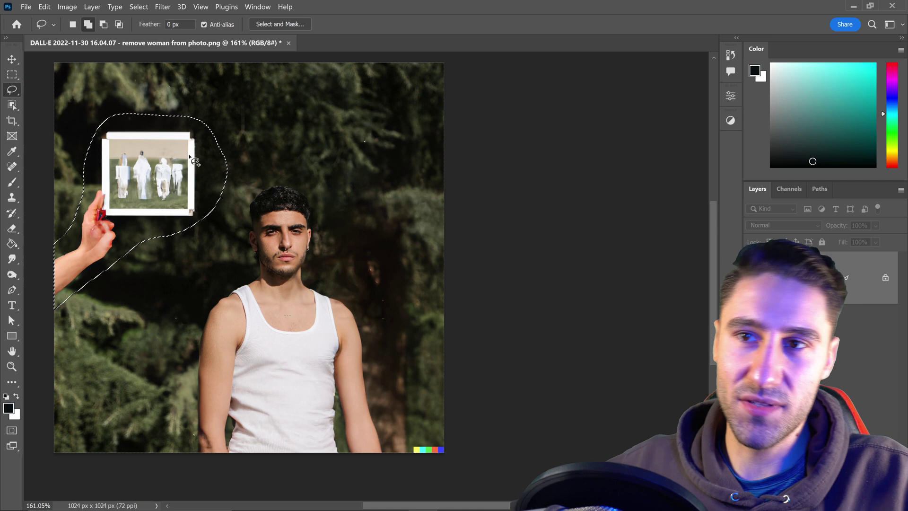
right_click(181, 173)
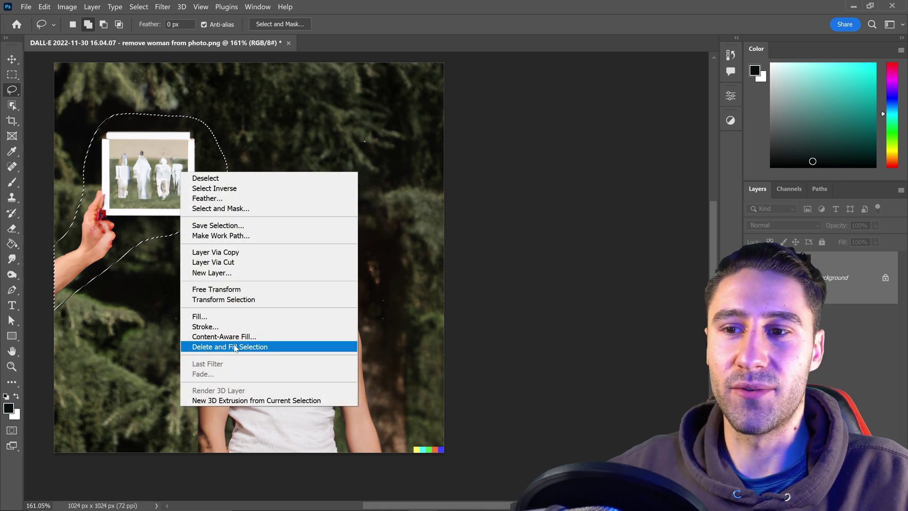
click(235, 347)
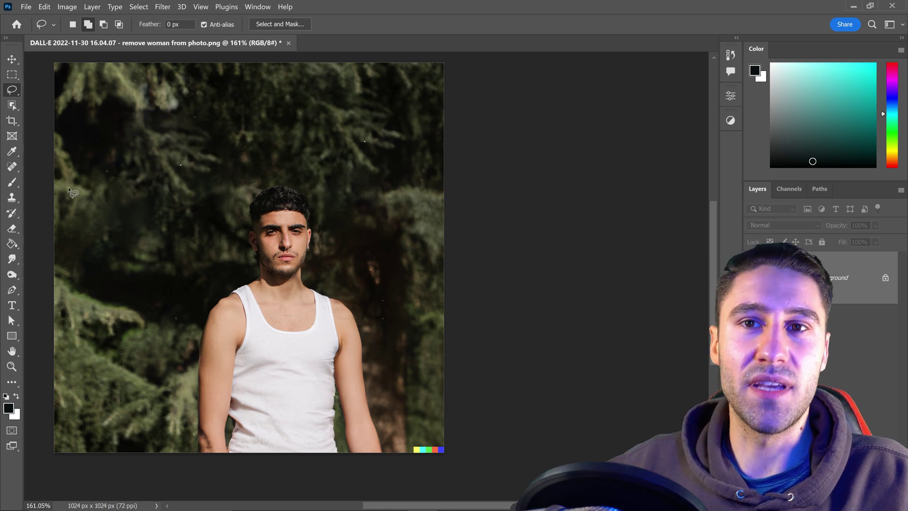
Heal away the bottom-right colour watermark with a smaller Spot Healing Brush
click(12, 168)
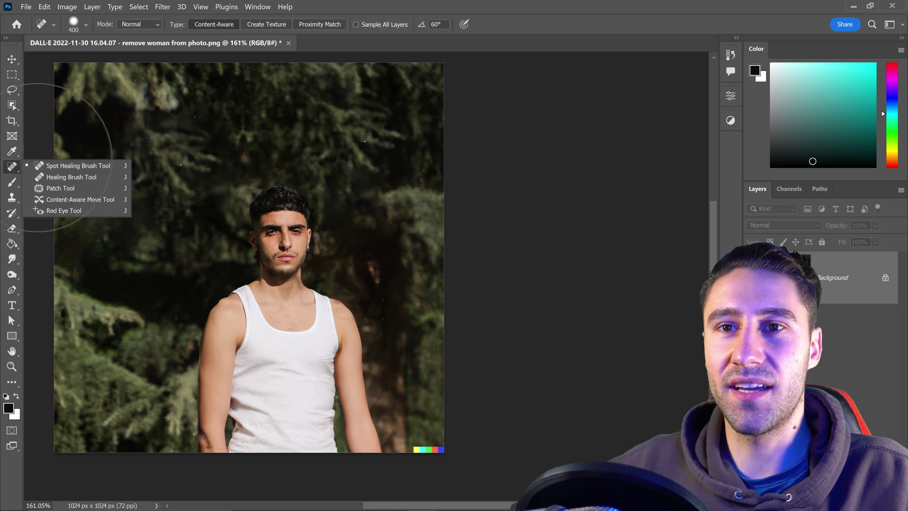
click(71, 168)
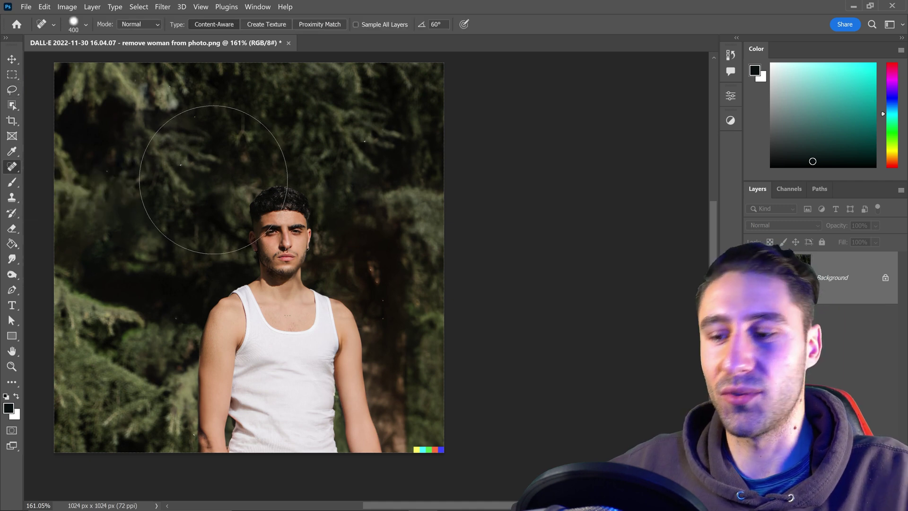
key(bracketright)
key(bracketleft)
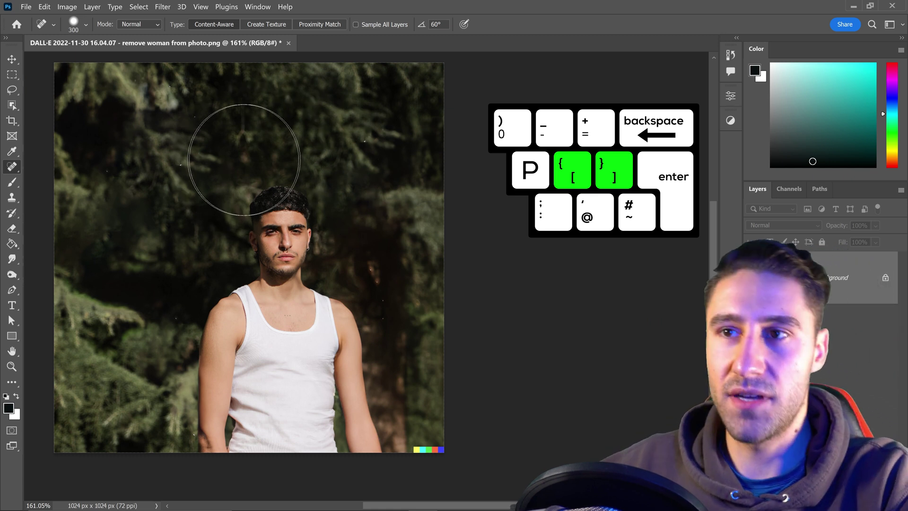
key(bracketleft)
key(bracketleft)
key(bracketleft)
key(bracketleft)
key(bracketleft)
key(bracketleft)
key(bracketleft)
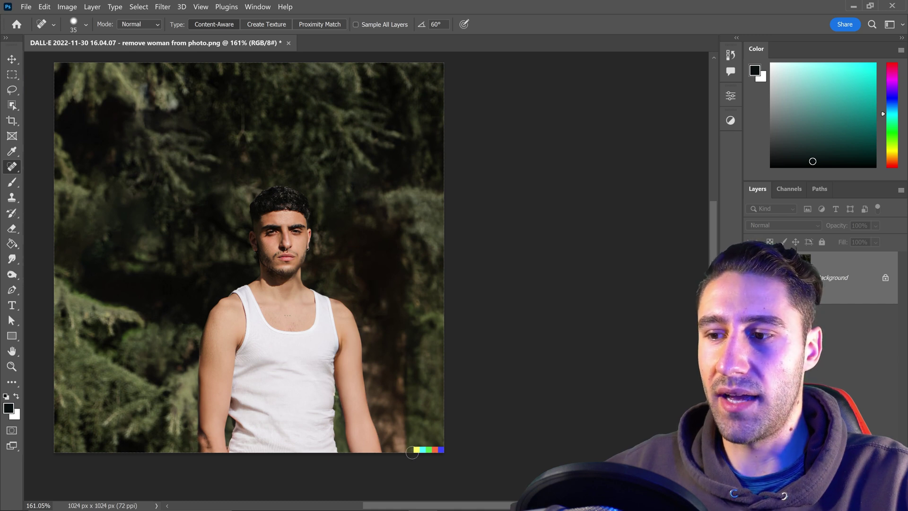
drag(413, 449, 417, 453)
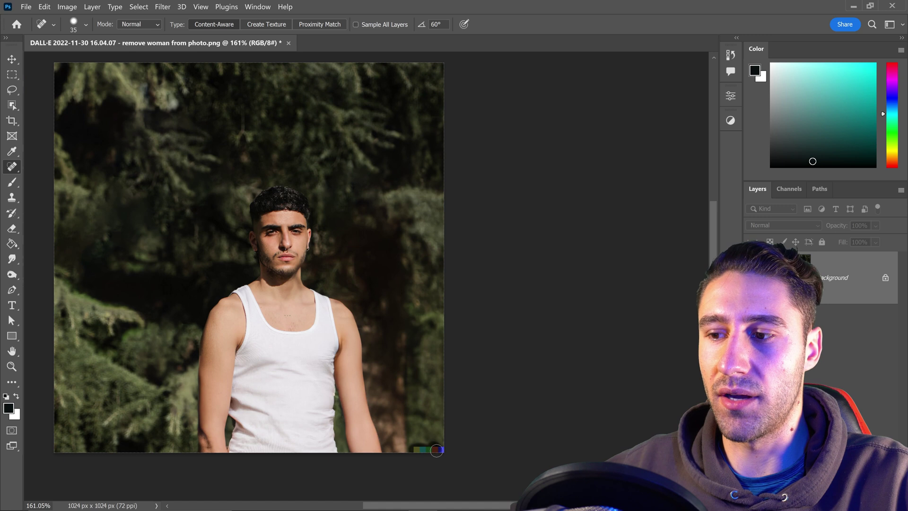
drag(414, 450, 444, 450)
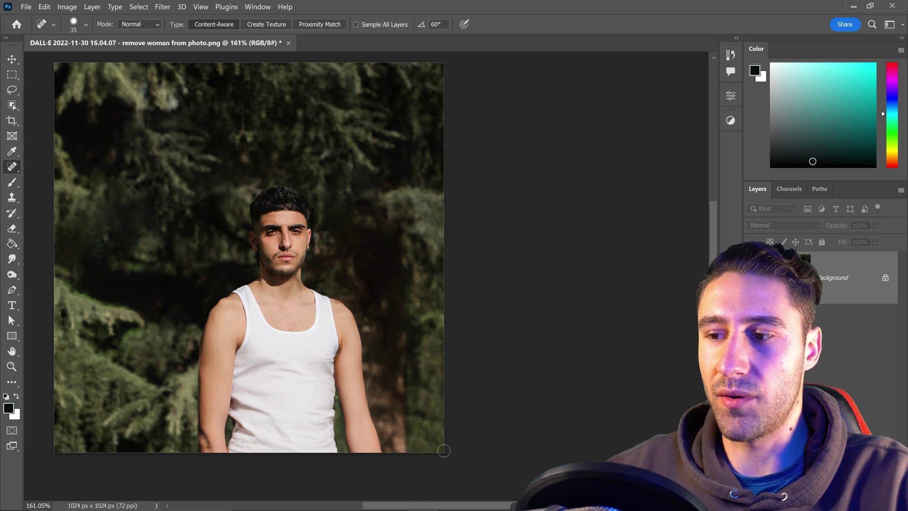